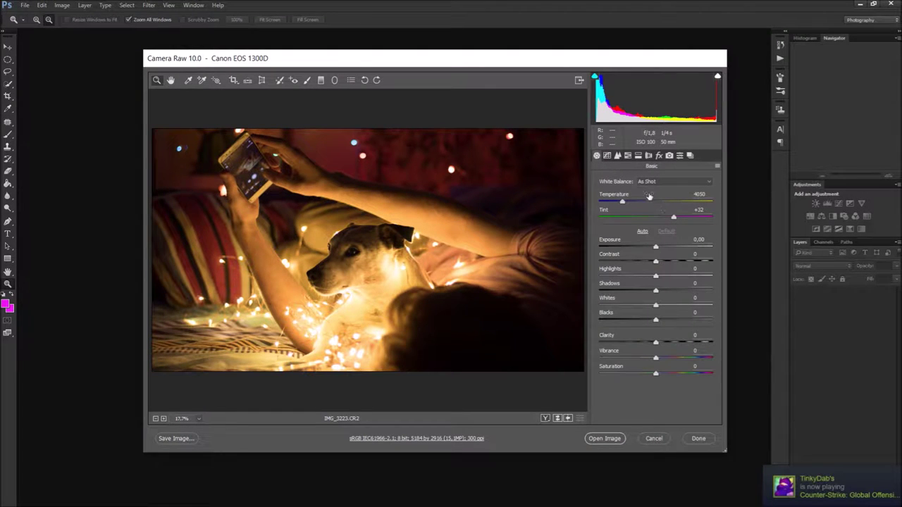
- Set Temperature 2650 and Exposure +0.55, and rough in Contrast, Shadows, Whites, Vibrance and Saturation -10
{"action": "left_click_drag", "start_coordinate": [649, 196], "coordinate": [636, 195]}
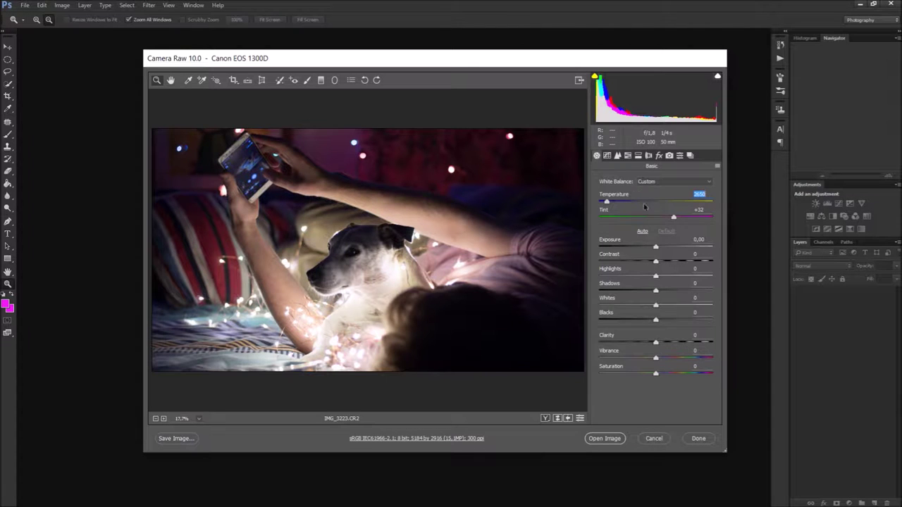
{"action": "left_click_drag", "start_coordinate": [654, 242], "coordinate": [657, 241]}
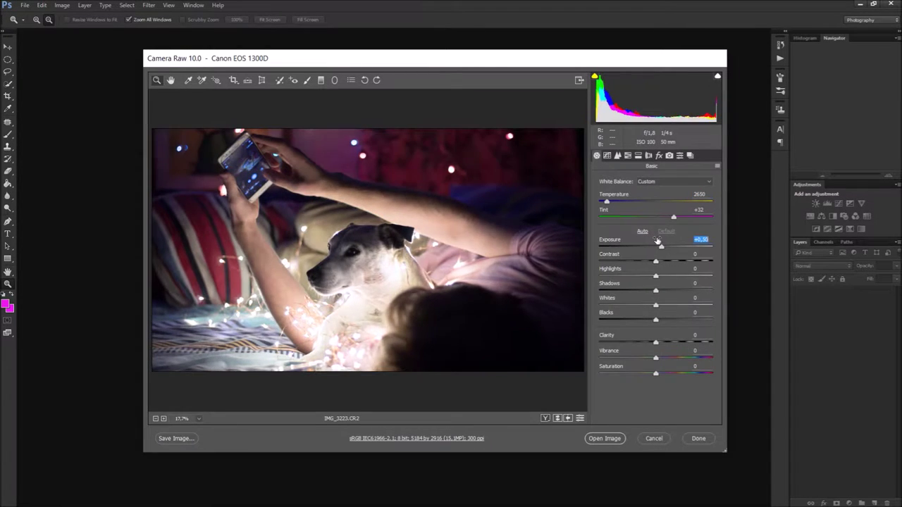
{"action": "left_click_drag", "start_coordinate": [652, 255], "coordinate": [636, 256]}
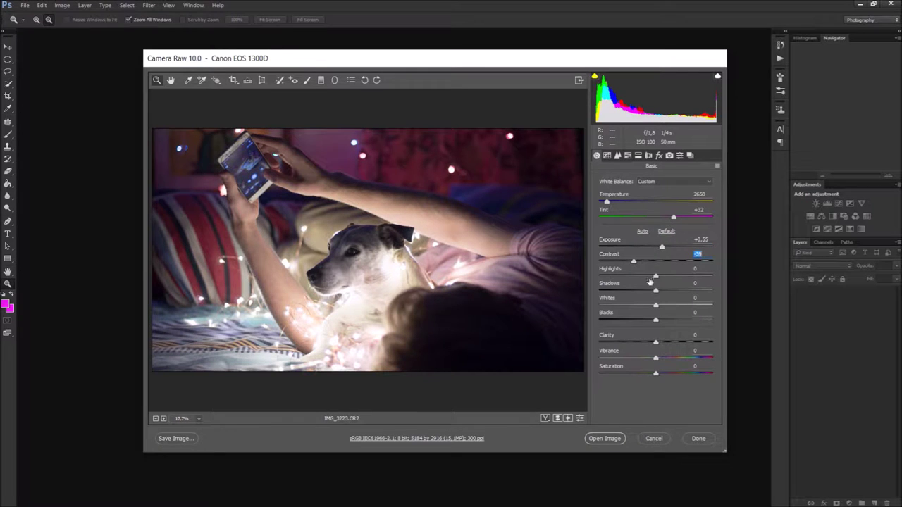
{"action": "left_click_drag", "start_coordinate": [646, 289], "coordinate": [659, 288]}
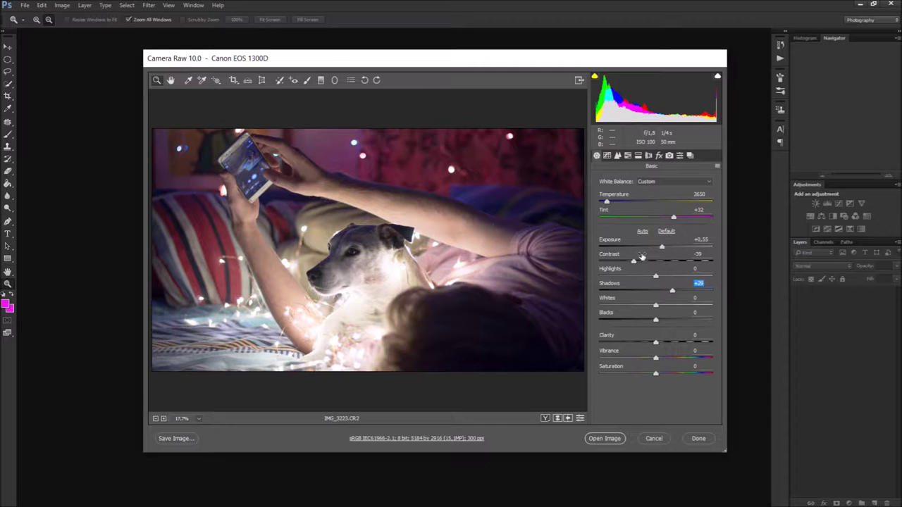
{"action": "mouse_move", "coordinate": [646, 298]}
{"action": "left_mouse_down"}
{"action": "mouse_move", "coordinate": [656, 301]}
{"action": "mouse_move", "coordinate": [654, 313]}
{"action": "left_mouse_up"}
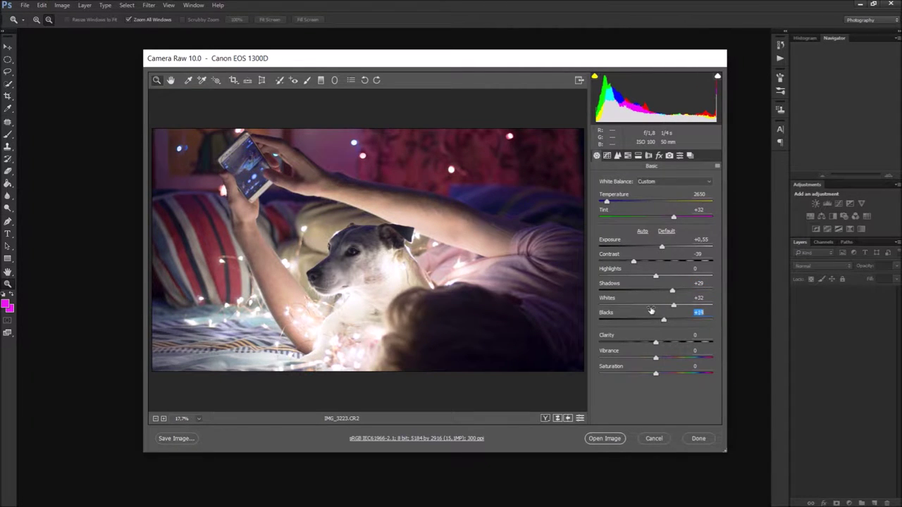
{"action": "left_click_drag", "start_coordinate": [642, 354], "coordinate": [646, 351]}
{"action": "type", "text": "-10"}
{"action": "type", "text": "+10"}
{"action": "key", "text": "Return"}
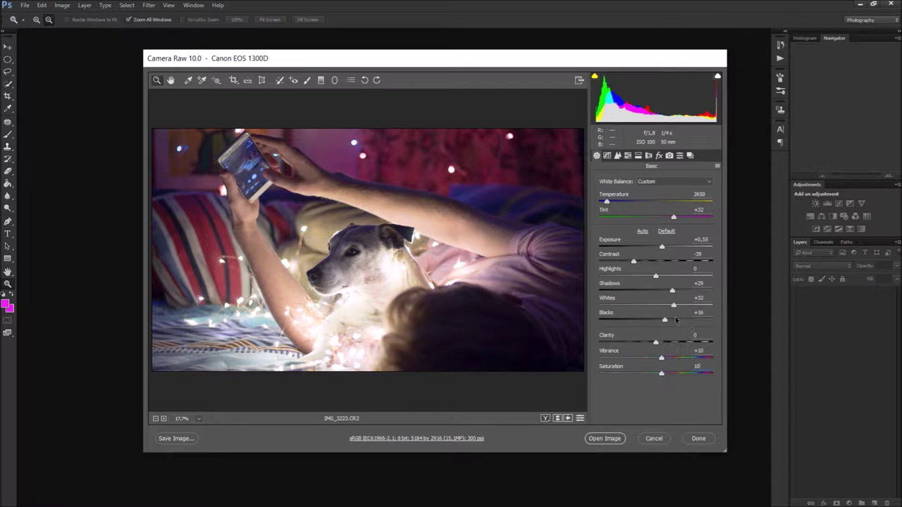
- Refine the tones to Contrast +14, Highlights -70 and Shadows +24
{"action": "left_click_drag", "start_coordinate": [647, 261], "coordinate": [671, 256]}
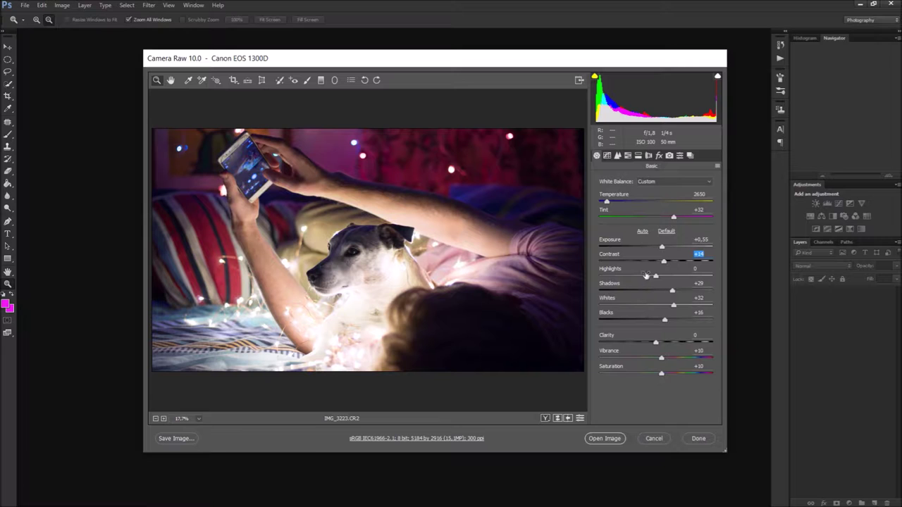
{"action": "left_click_drag", "start_coordinate": [647, 274], "coordinate": [617, 273]}
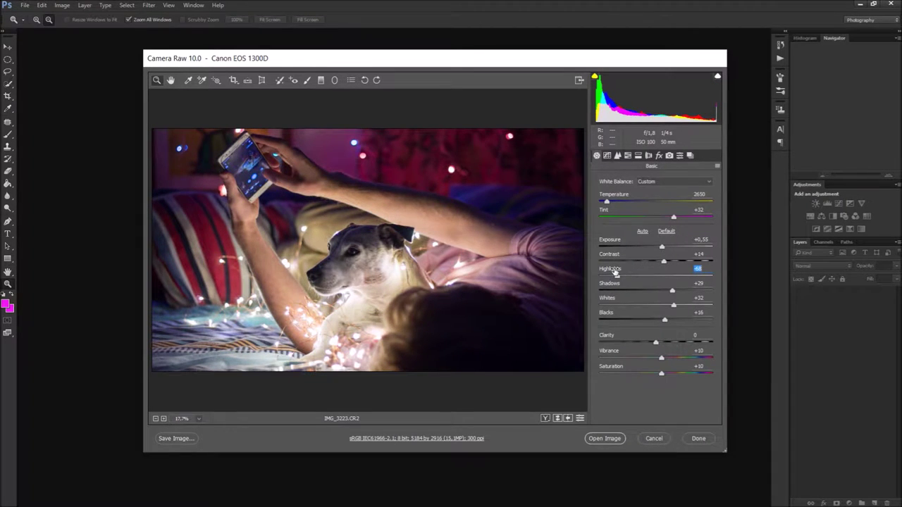
{"action": "mouse_move", "coordinate": [650, 287]}
{"action": "left_mouse_down"}
{"action": "mouse_move", "coordinate": [636, 297]}
{"action": "mouse_move", "coordinate": [655, 315]}
{"action": "left_mouse_up"}
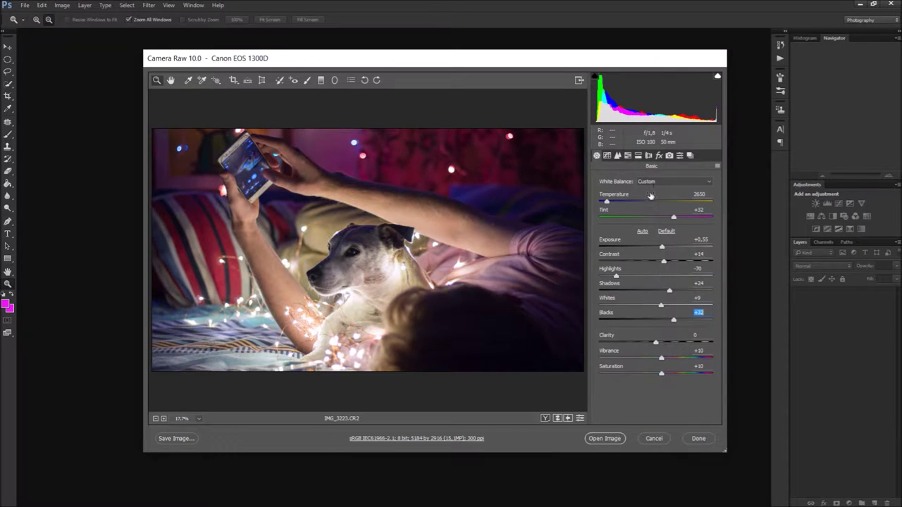
{"action": "left_click", "coordinate": [606, 156]}
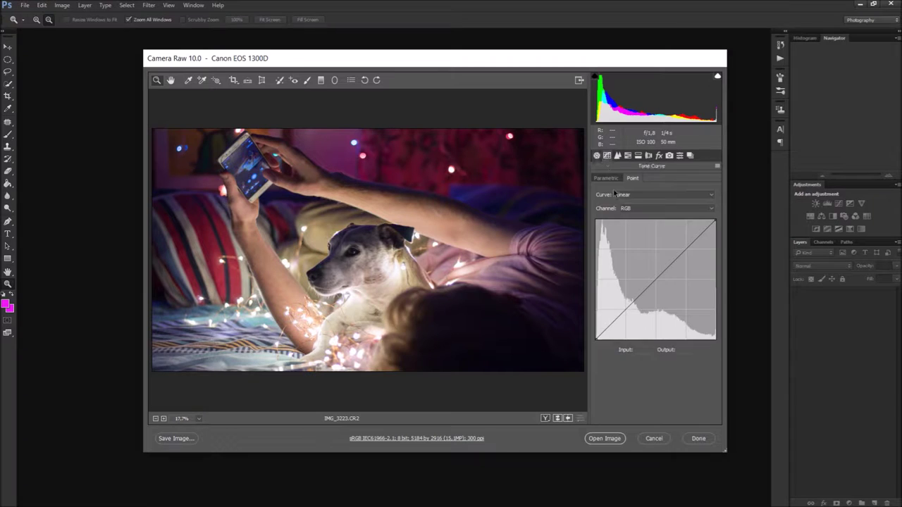
- Reshape the RGB point curve with gentle shadow, midtone and highlight points
{"action": "left_click", "coordinate": [625, 308]}
{"action": "left_click_drag", "start_coordinate": [625, 308], "coordinate": [628, 310]}
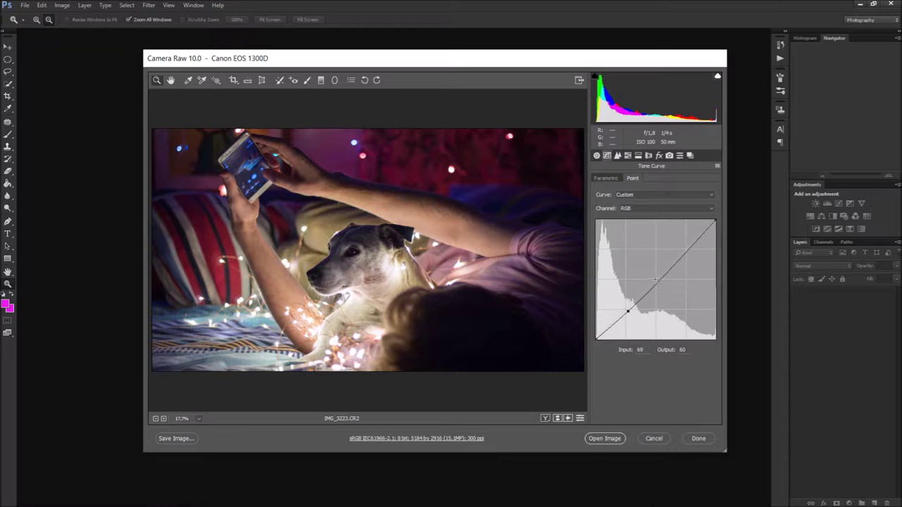
{"action": "left_click_drag", "start_coordinate": [656, 283], "coordinate": [653, 281]}
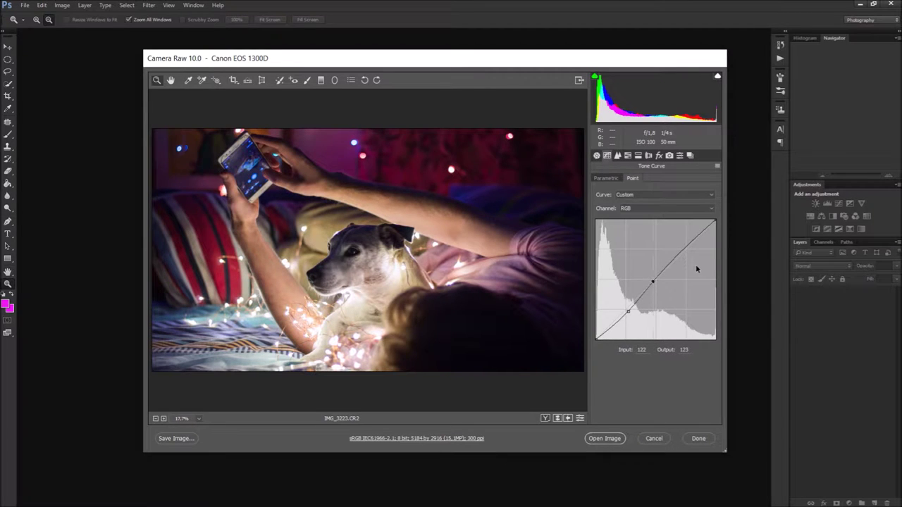
{"action": "left_click_drag", "start_coordinate": [686, 248], "coordinate": [690, 249]}
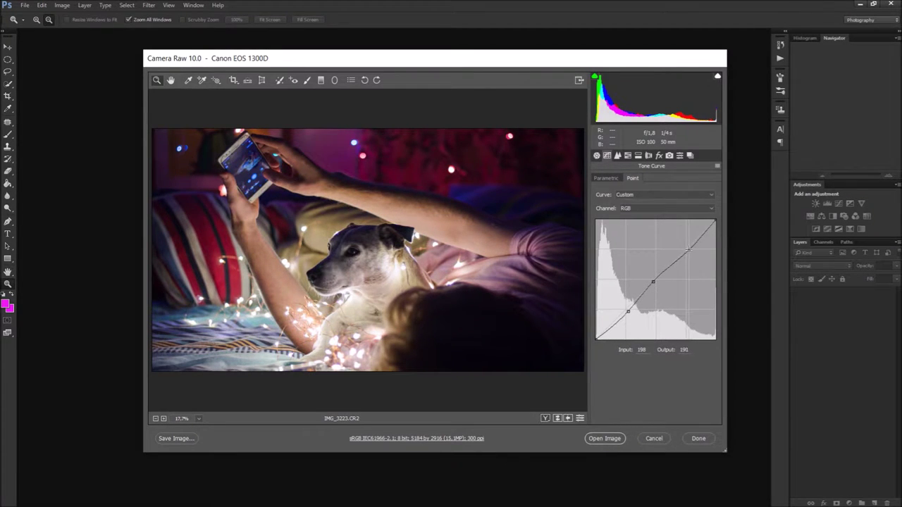
- Raise the Blue black point to 10 and the Red to 2 to tint the shadows purple
{"action": "left_click", "coordinate": [661, 210]}
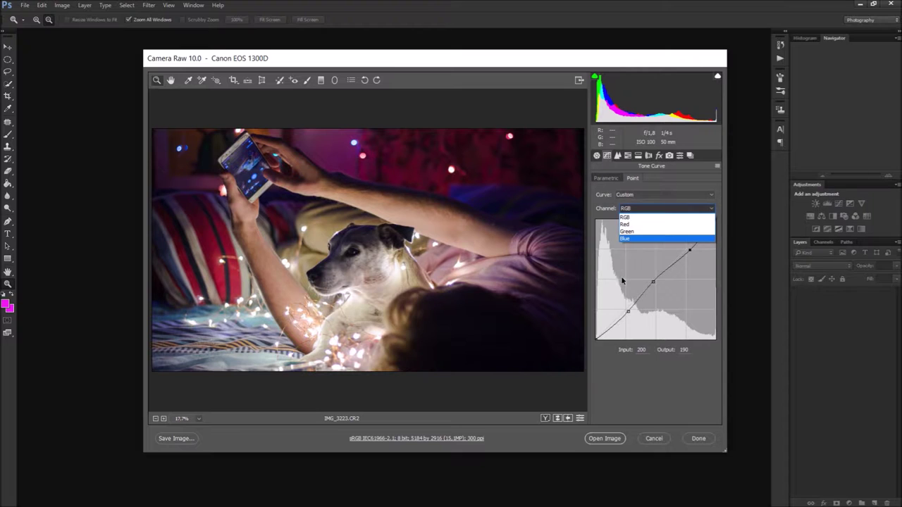
{"action": "left_click", "coordinate": [627, 240]}
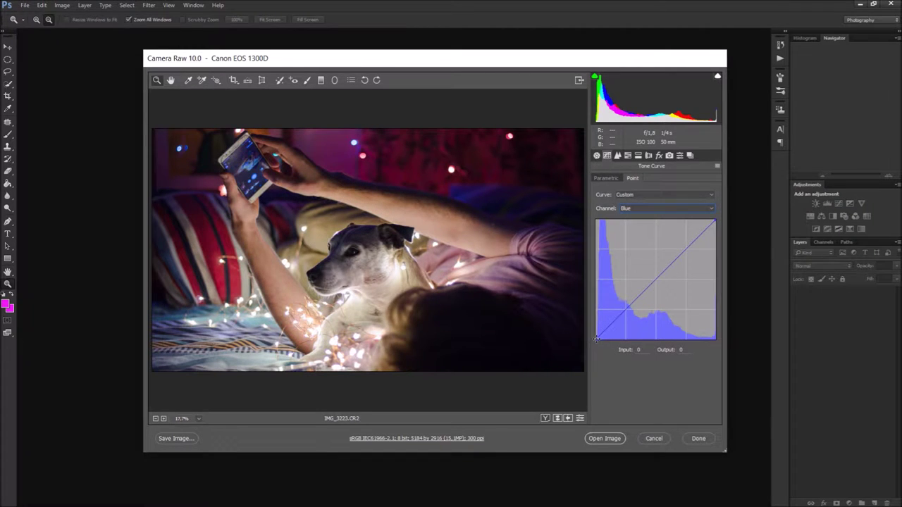
{"action": "left_click_drag", "start_coordinate": [596, 339], "coordinate": [596, 336]}
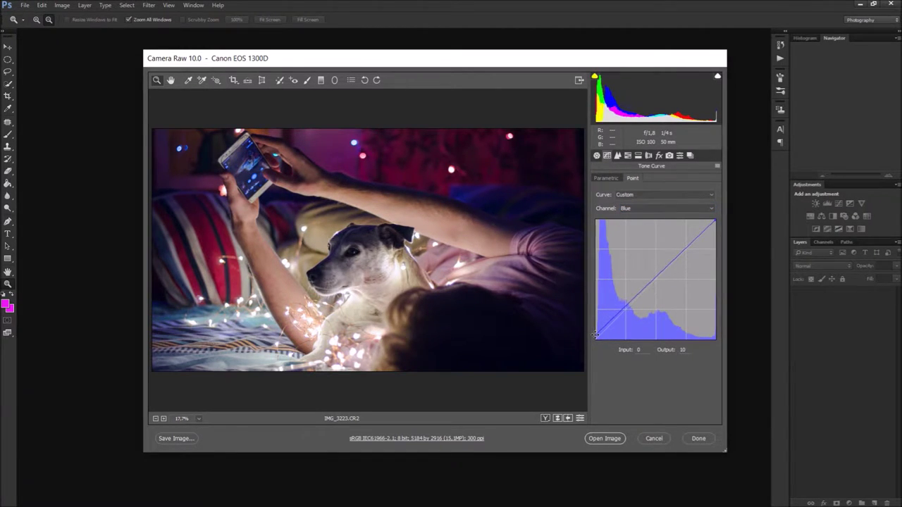
{"action": "left_click", "coordinate": [639, 208]}
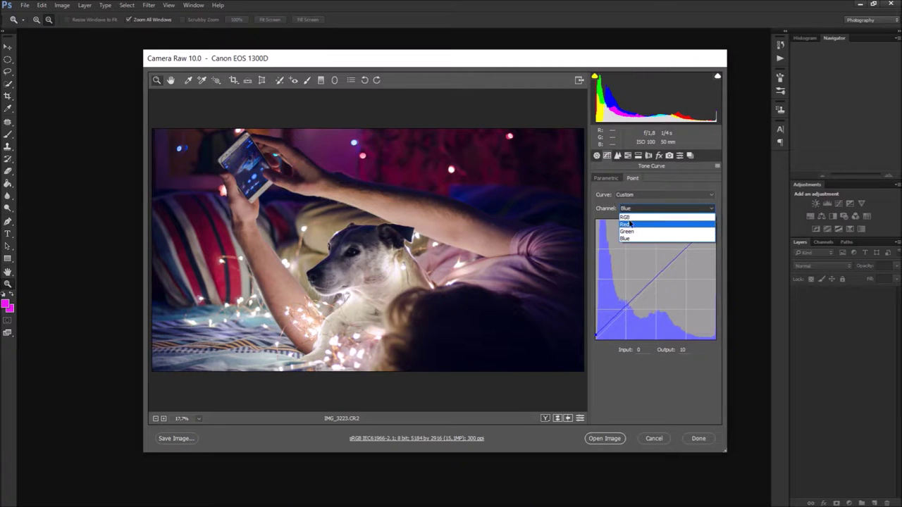
{"action": "left_click", "coordinate": [634, 218]}
{"action": "left_click_drag", "start_coordinate": [596, 338], "coordinate": [595, 338]}
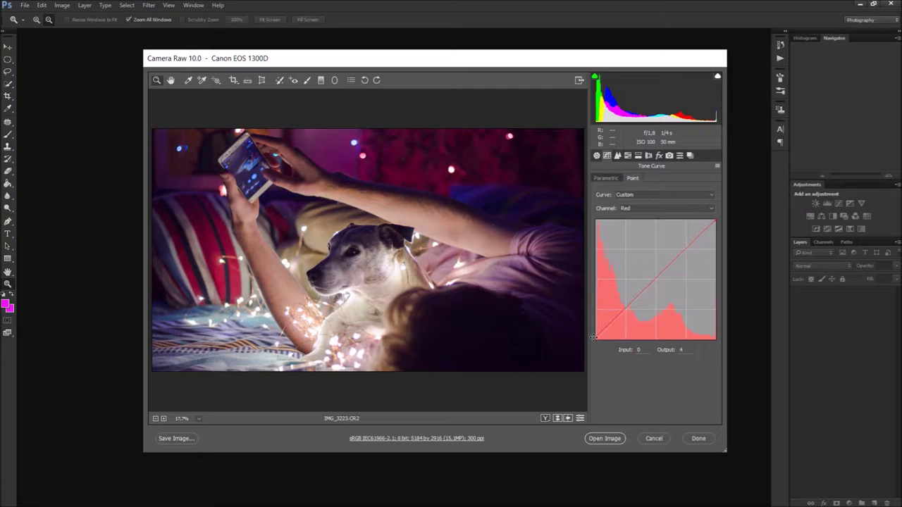
- Add a post-crop vignette (Amount -27, Midpoint 61, Roundness -20, Feather 58, Highlights 19) and open the image
{"action": "left_click", "coordinate": [660, 157]}
{"action": "left_click_drag", "start_coordinate": [655, 313], "coordinate": [649, 313]}
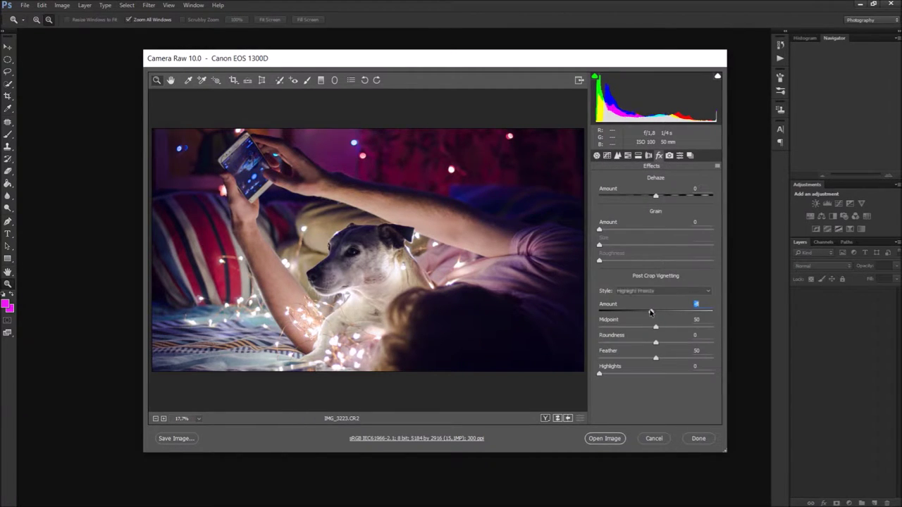
{"action": "left_click", "coordinate": [659, 327]}
{"action": "mouse_move", "coordinate": [656, 343]}
{"action": "left_mouse_down"}
{"action": "mouse_move", "coordinate": [644, 343]}
{"action": "mouse_move", "coordinate": [667, 362]}
{"action": "left_mouse_up"}
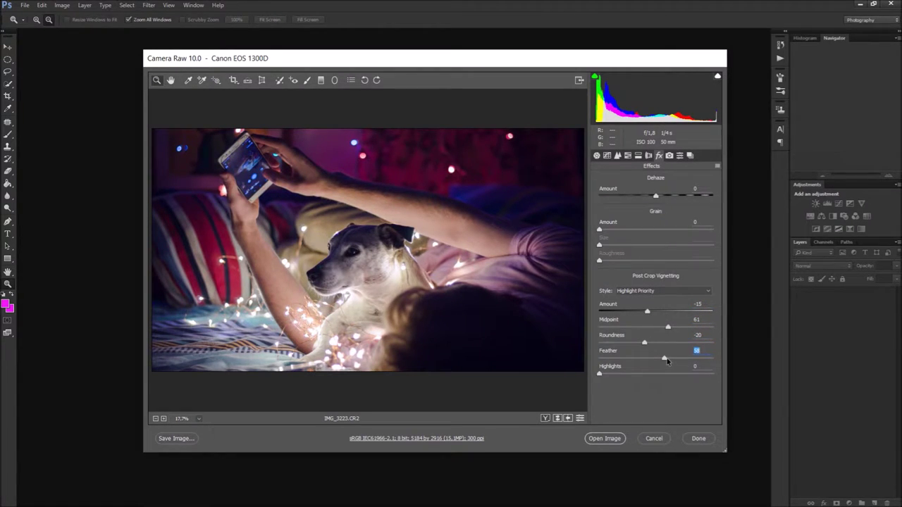
{"action": "left_click_drag", "start_coordinate": [612, 375], "coordinate": [623, 371]}
{"action": "left_click_drag", "start_coordinate": [647, 313], "coordinate": [645, 314]}
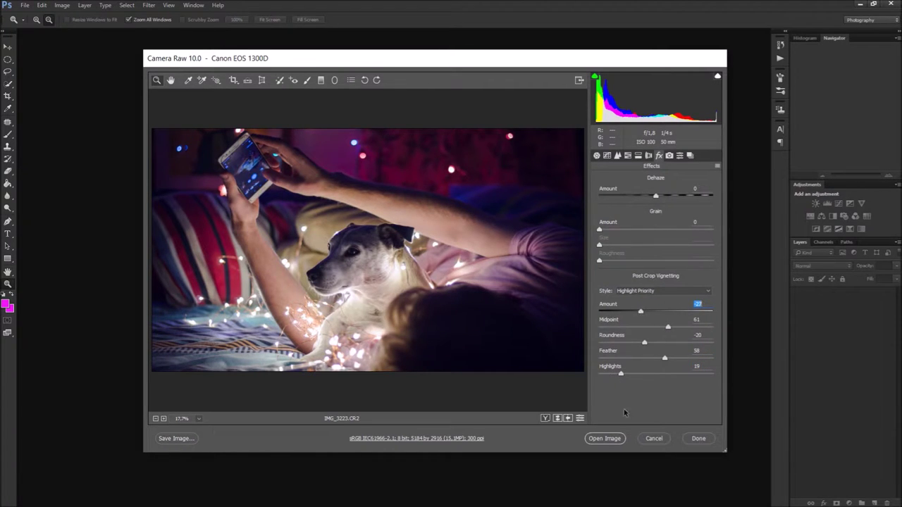
{"action": "left_click", "coordinate": [606, 439]}
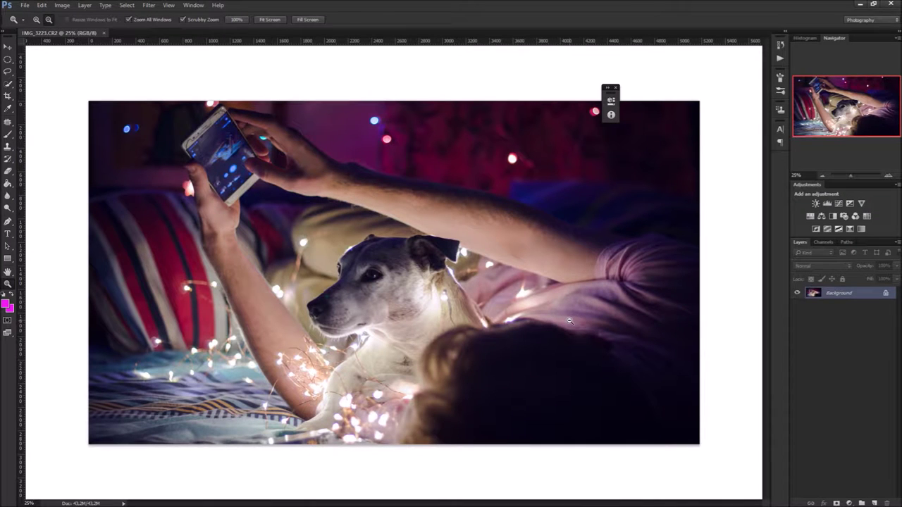
- Duplicate the background to Layer 1, discard a stray Hue/Saturation layer, and add a Color Balance layer
{"action": "key", "text": "ctrl+j"}
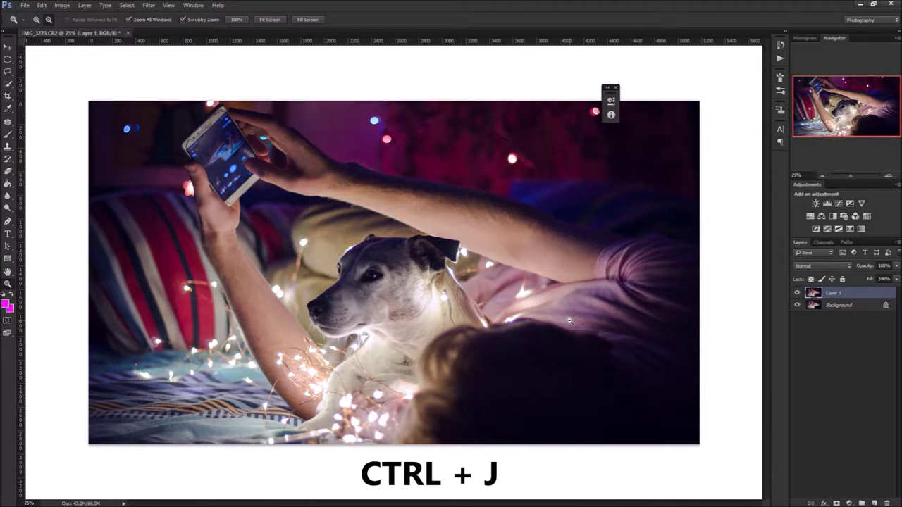
{"action": "left_click", "coordinate": [849, 503]}
{"action": "left_click", "coordinate": [856, 403]}
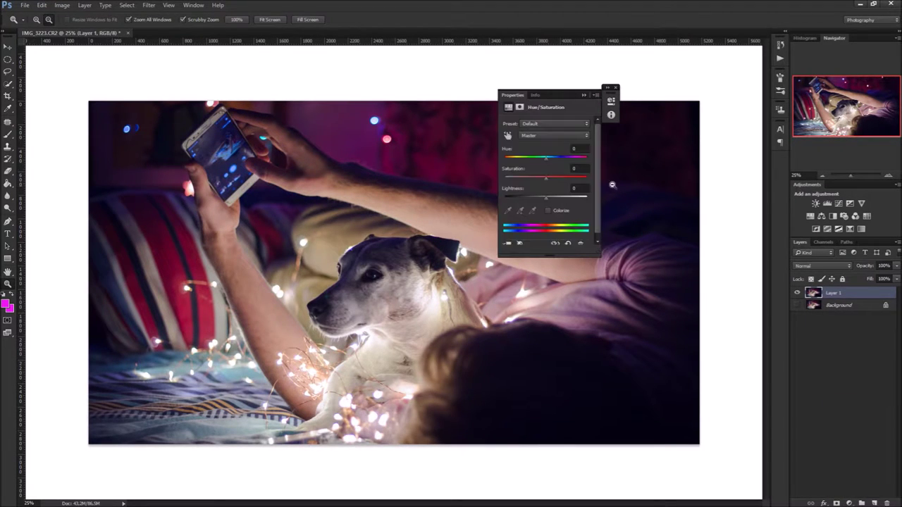
{"action": "left_click", "coordinate": [616, 87]}
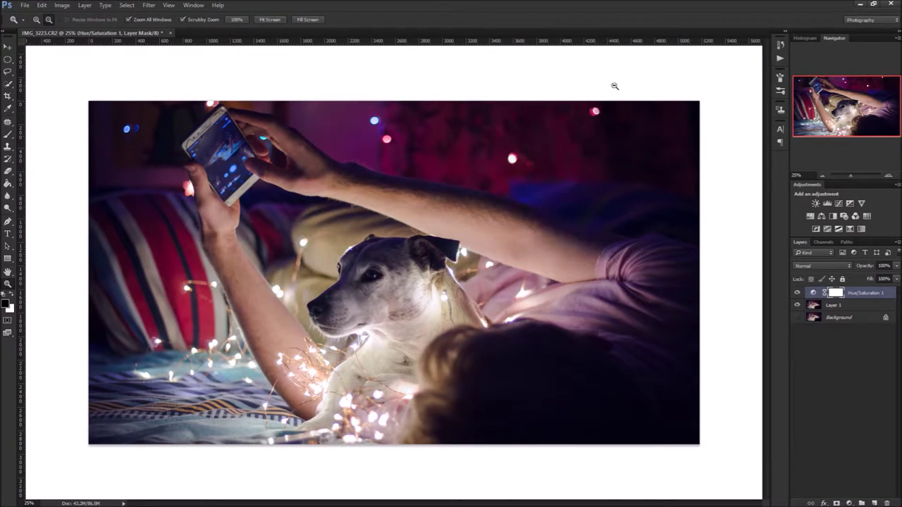
{"action": "key", "text": "Delete"}
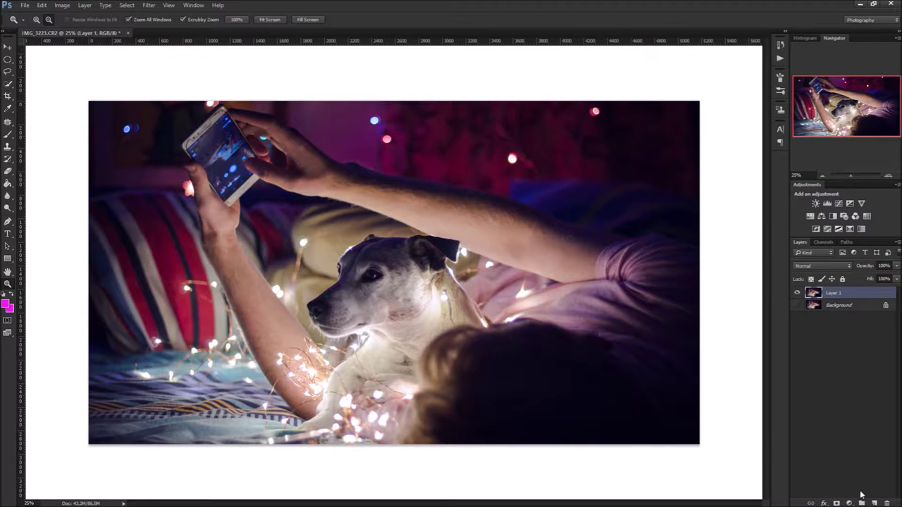
{"action": "left_click", "coordinate": [849, 503]}
{"action": "left_click", "coordinate": [849, 423]}
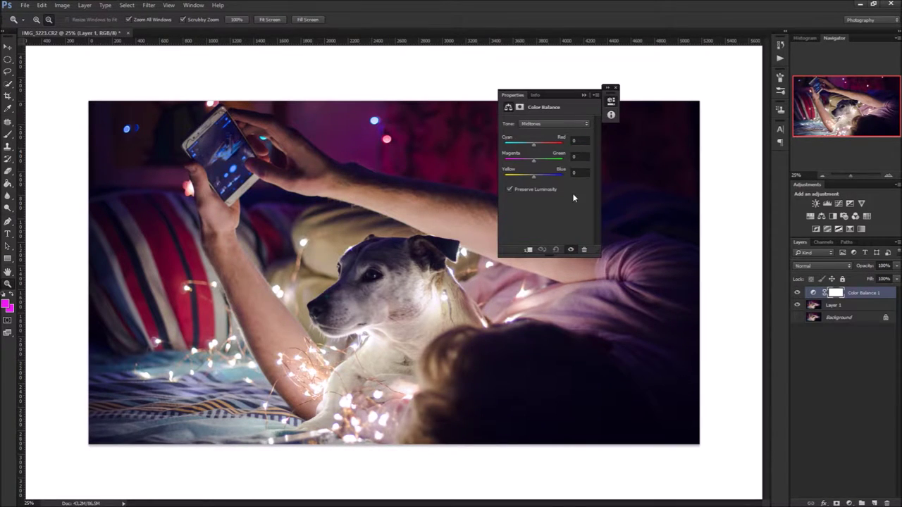
- Set the Color Balance midtones Cyan/Red value to -50
{"action": "left_click", "coordinate": [517, 144]}
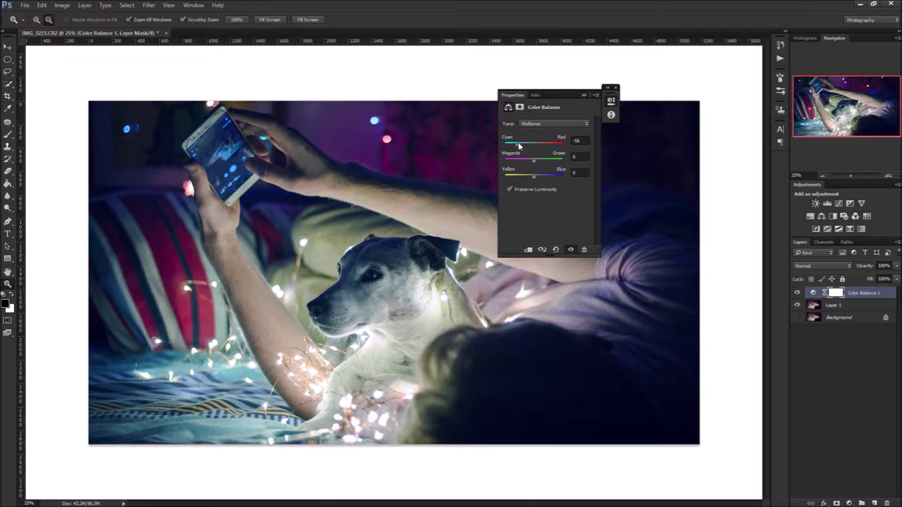
{"action": "left_click", "coordinate": [583, 142]}
{"action": "key", "text": "Return"}
{"action": "left_click", "coordinate": [583, 95]}
- Invert the Color Balance mask and paint white over the bedding to reveal the cyan tint
{"action": "key", "text": "ctrl+i"}
{"action": "key", "text": "b"}
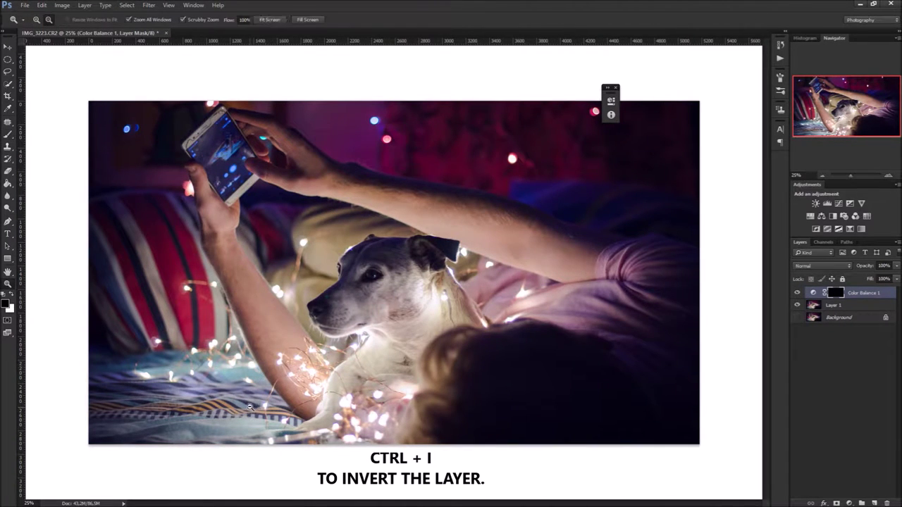
{"action": "left_click_drag", "start_coordinate": [308, 289], "coordinate": [323, 325]}
{"action": "key", "text": "x"}
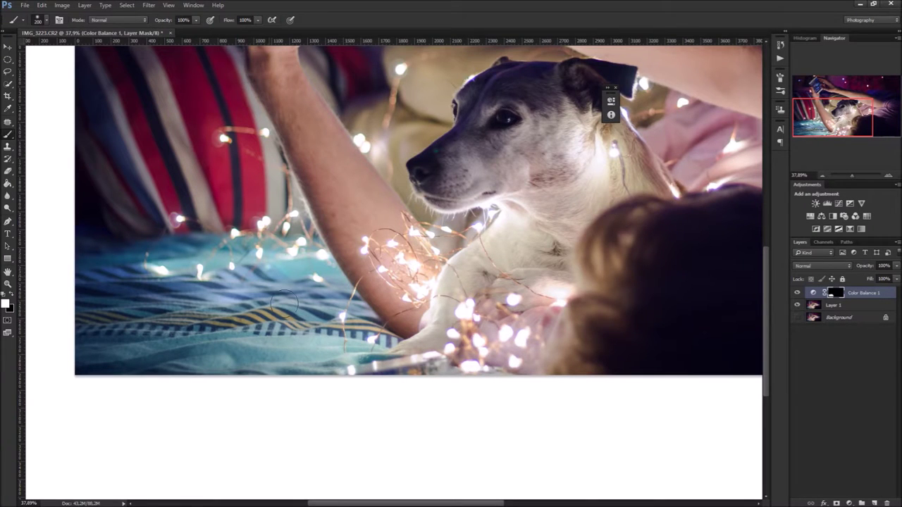
{"action": "key", "text": "z"}
{"action": "left_click_drag", "start_coordinate": [182, 251], "coordinate": [331, 271]}
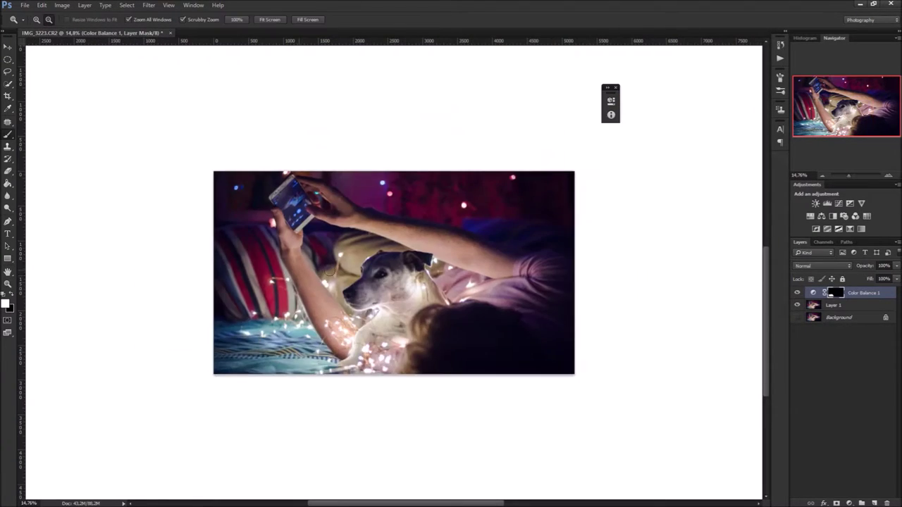
{"action": "left_click_drag", "start_coordinate": [394, 274], "coordinate": [458, 274]}
- Add a second Color Balance layer above Layer 1 at Magenta -42 and invert its mask
{"action": "left_click", "coordinate": [838, 305]}
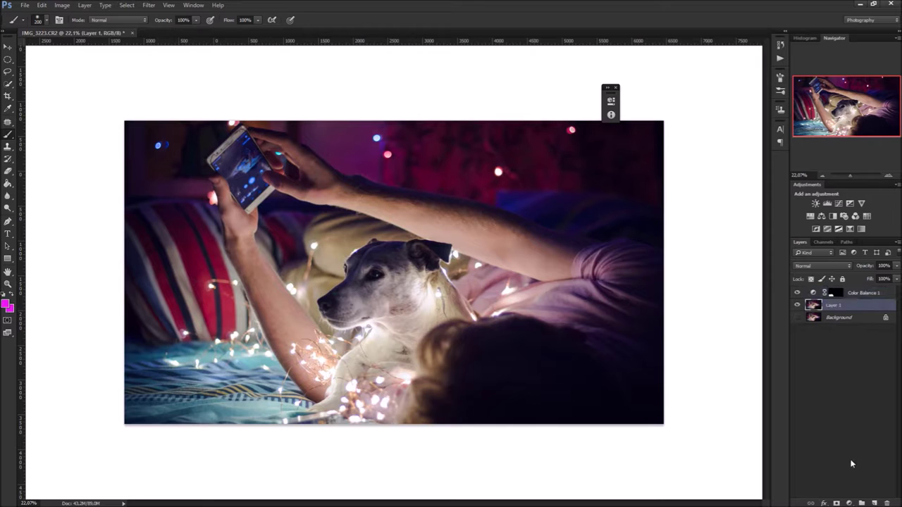
{"action": "left_click", "coordinate": [849, 502]}
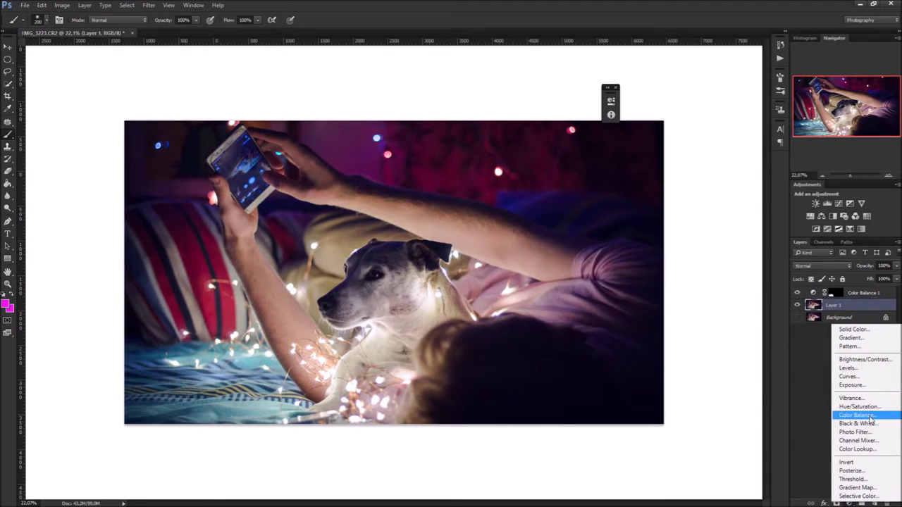
{"action": "left_click", "coordinate": [868, 415]}
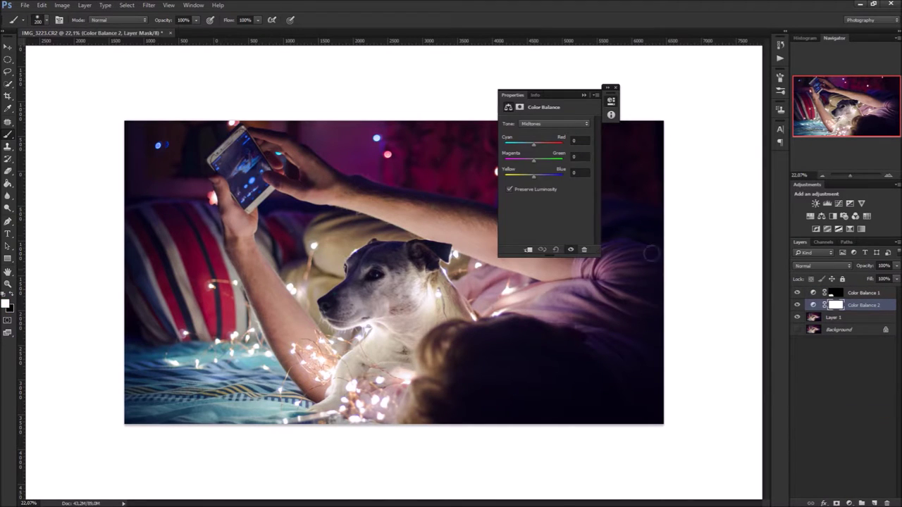
{"action": "left_click", "coordinate": [583, 94]}
{"action": "key", "text": "ctrl+i"}
- Paint white on the Color Balance 2 mask over the man's pink shirt and fabric
{"action": "key", "text": "z"}
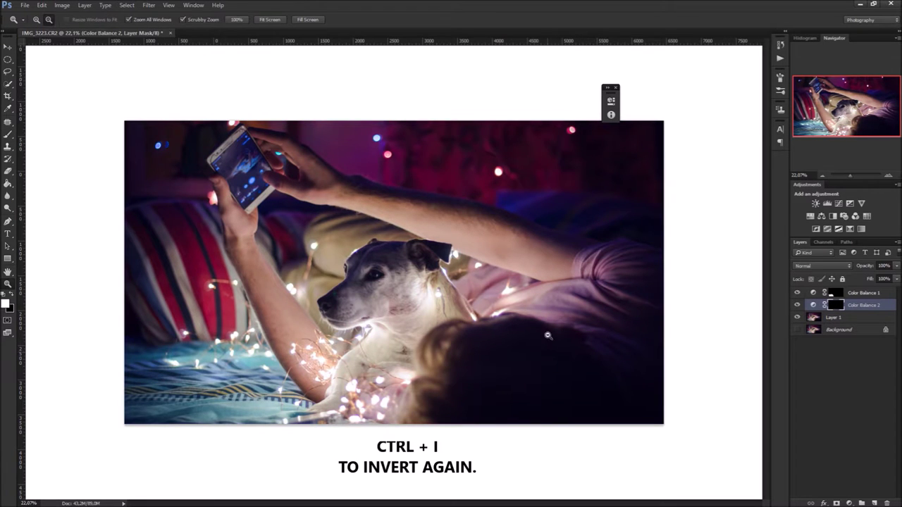
{"action": "left_click", "coordinate": [539, 318]}
{"action": "left_click", "coordinate": [515, 300]}
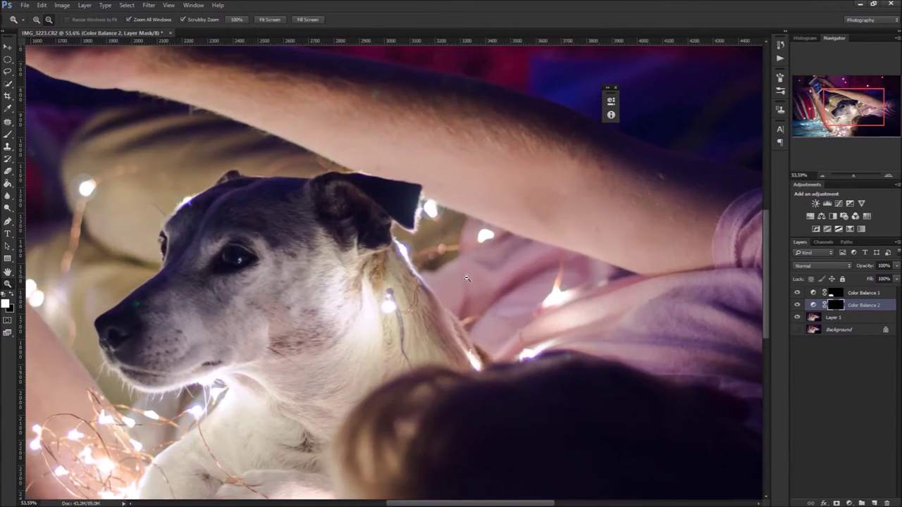
{"action": "left_click_drag", "start_coordinate": [514, 301], "coordinate": [448, 292]}
{"action": "key", "text": "b"}
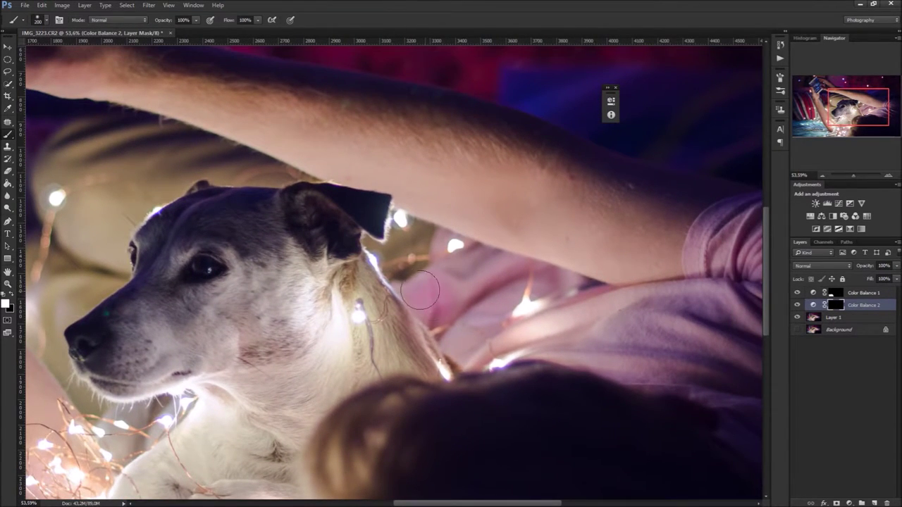
{"action": "key", "text": "bracketleft"}
{"action": "key", "text": "bracketleft"}
{"action": "key", "text": "bracketleft"}
{"action": "mouse_move", "coordinate": [609, 304]}
{"action": "left_mouse_down"}
{"action": "mouse_move", "coordinate": [444, 284]}
{"action": "mouse_move", "coordinate": [526, 294]}
{"action": "left_mouse_up"}
{"action": "mouse_move", "coordinate": [464, 335]}
{"action": "left_mouse_down"}
{"action": "mouse_move", "coordinate": [413, 343]}
{"action": "mouse_move", "coordinate": [450, 369]}
{"action": "left_mouse_up"}
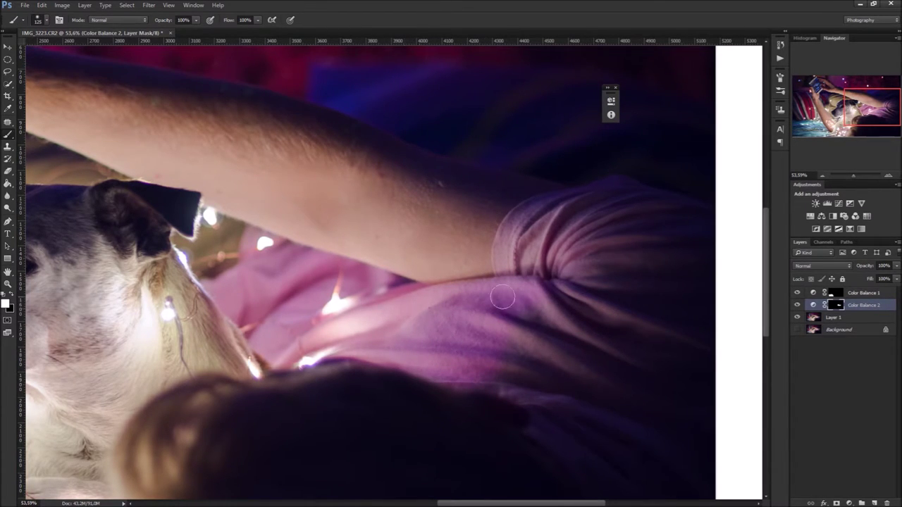
{"action": "mouse_move", "coordinate": [543, 218]}
{"action": "left_mouse_down"}
{"action": "mouse_move", "coordinate": [630, 187]}
{"action": "mouse_move", "coordinate": [667, 216]}
{"action": "mouse_move", "coordinate": [610, 208]}
{"action": "left_mouse_up"}
{"action": "key", "text": "bracketright"}
{"action": "key", "text": "bracketright"}
{"action": "key", "text": "bracketright"}
{"action": "key", "text": "bracketright"}
{"action": "key", "text": "bracketright"}
{"action": "key", "text": "bracketright"}
{"action": "left_click_drag", "start_coordinate": [564, 369], "coordinate": [455, 298]}
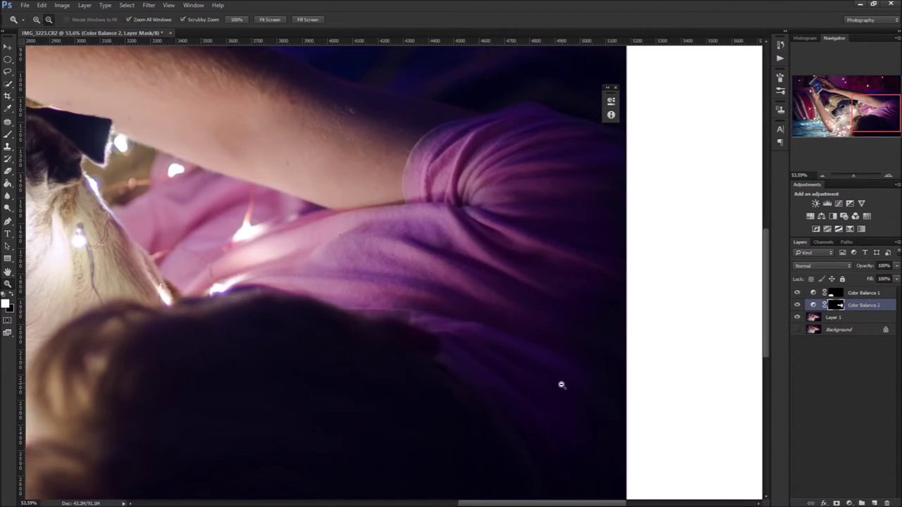
- Paint the magenta tint back over the fabric near the dog's paw
{"action": "key", "text": "ctrl+0"}
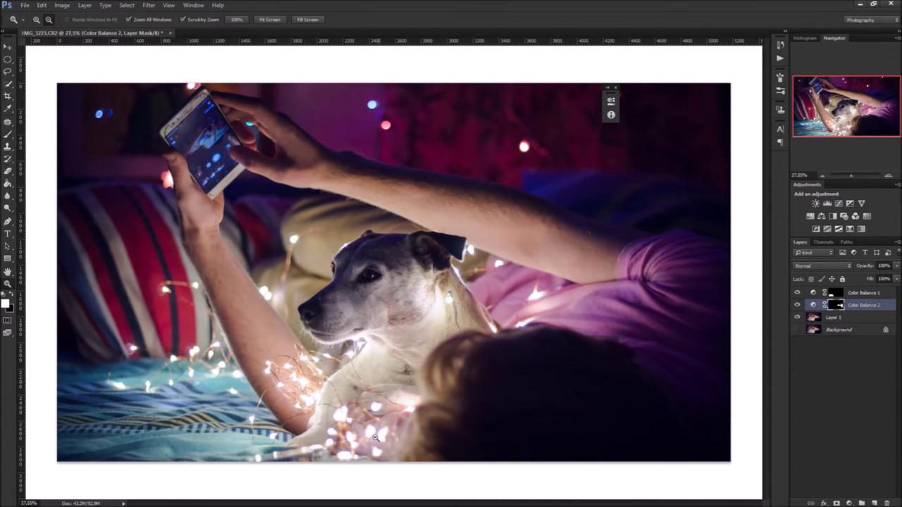
{"action": "scroll", "coordinate": [446, 395], "scroll_direction": "up", "scroll_amount": 3}
{"action": "scroll", "coordinate": [446, 395], "scroll_direction": "up", "scroll_amount": 2}
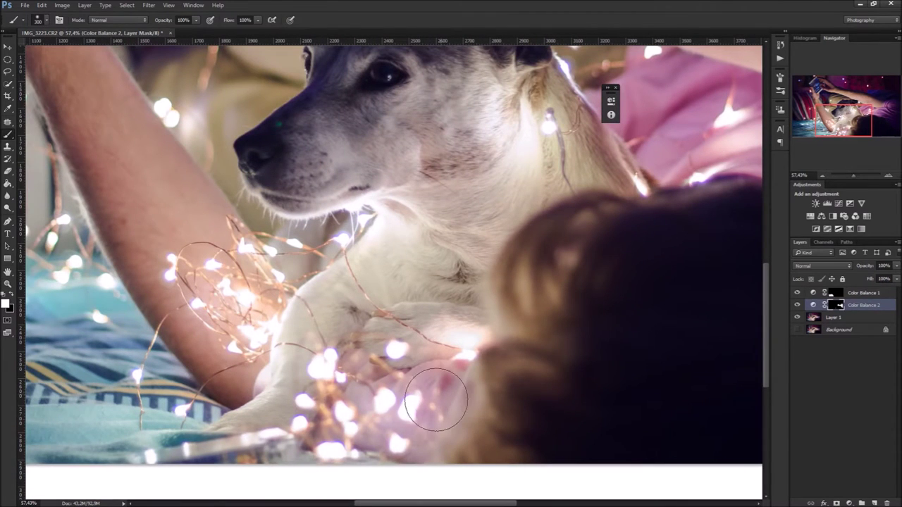
{"action": "mouse_move", "coordinate": [440, 391]}
{"action": "left_mouse_down"}
{"action": "mouse_move", "coordinate": [350, 413]}
{"action": "mouse_move", "coordinate": [389, 402]}
{"action": "left_mouse_up"}
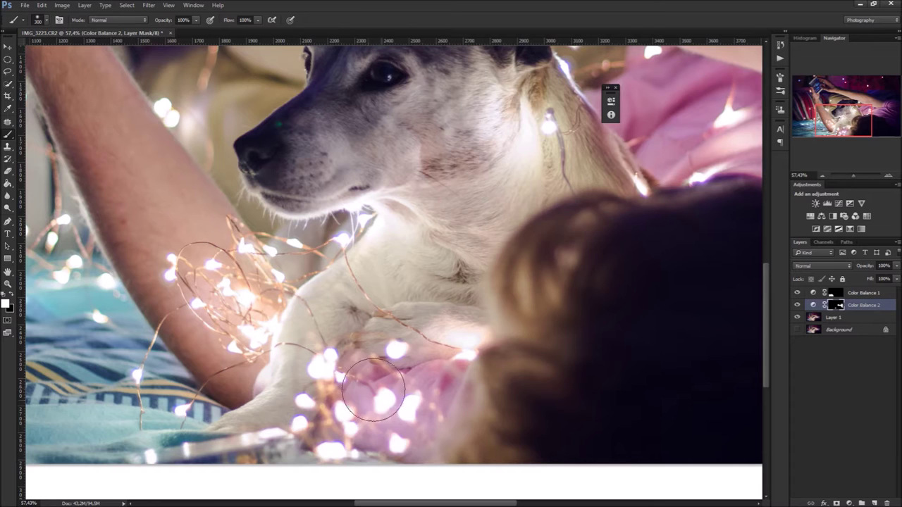
{"action": "scroll", "coordinate": [393, 389], "scroll_direction": "down", "scroll_amount": 5}
{"action": "key", "text": "b"}
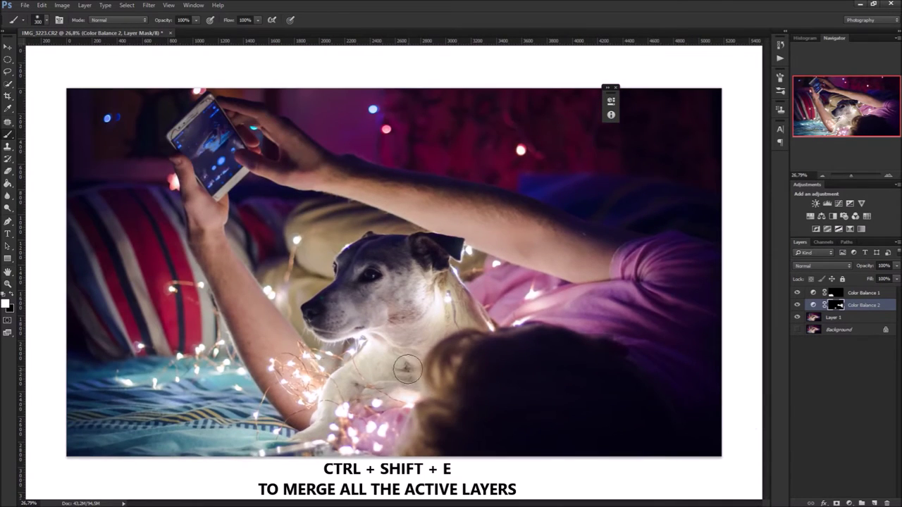
- Stamp all visible layers into a new merged layer with Ctrl+Alt+Shift+E
{"action": "key", "text": "ctrl+shift+e"}
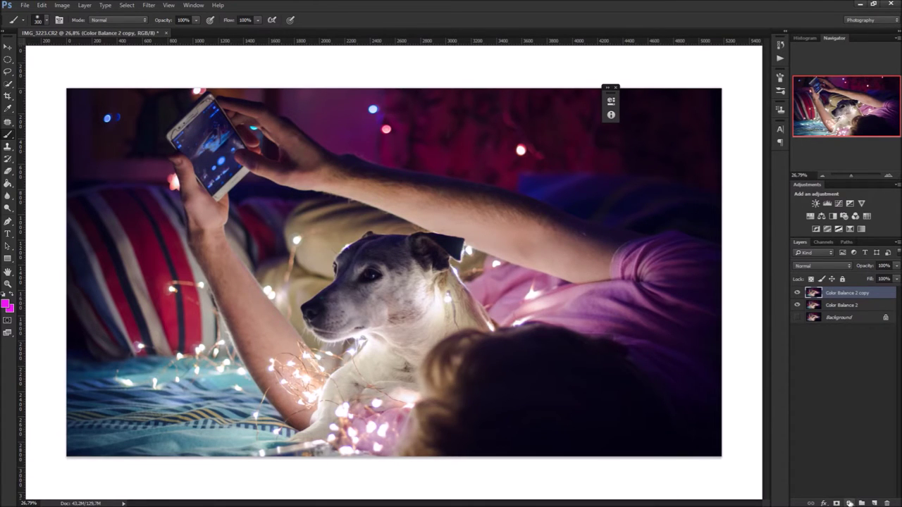
{"action": "left_click", "coordinate": [849, 503]}
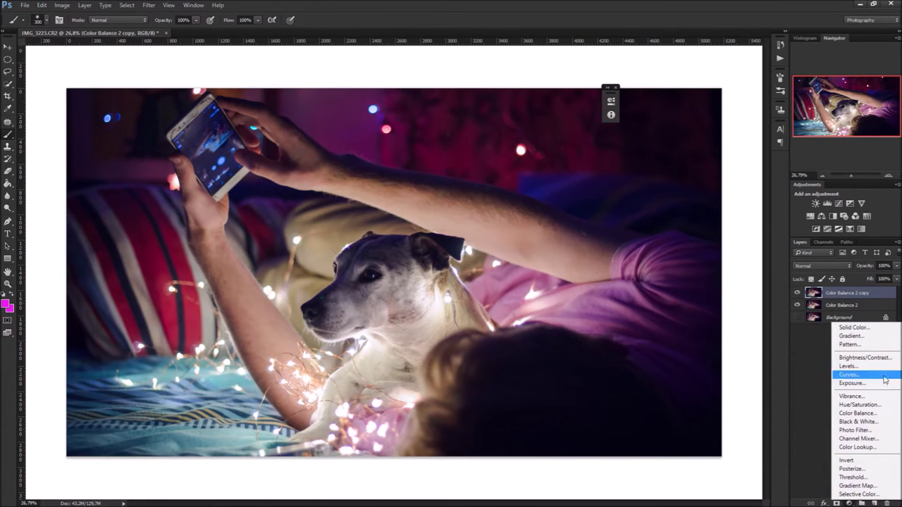
- Add a Brightness/Contrast layer at Brightness 24 and stamp the visible layers again
{"action": "left_click", "coordinate": [891, 359]}
{"action": "left_click_drag", "start_coordinate": [552, 147], "coordinate": [553, 150]}
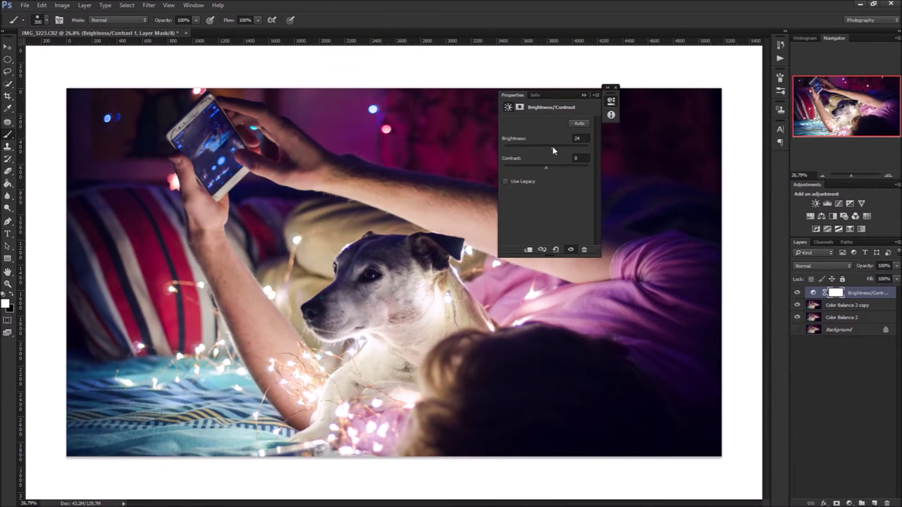
{"action": "left_click", "coordinate": [583, 96]}
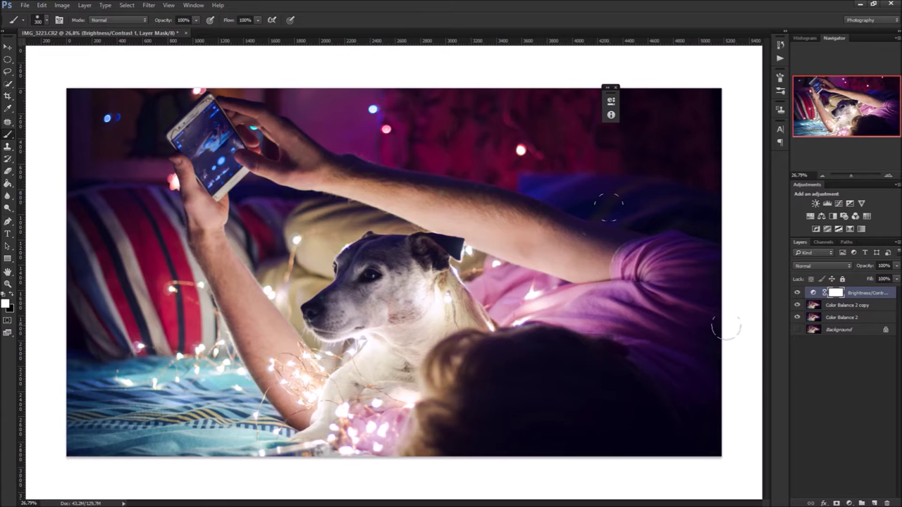
{"action": "key", "text": "ctrl+shift+e"}
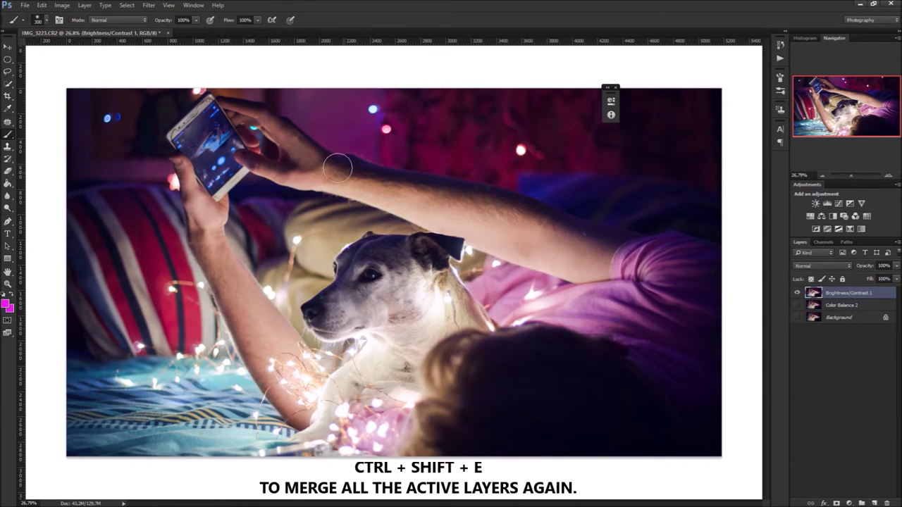
{"action": "left_click", "coordinate": [149, 5]}
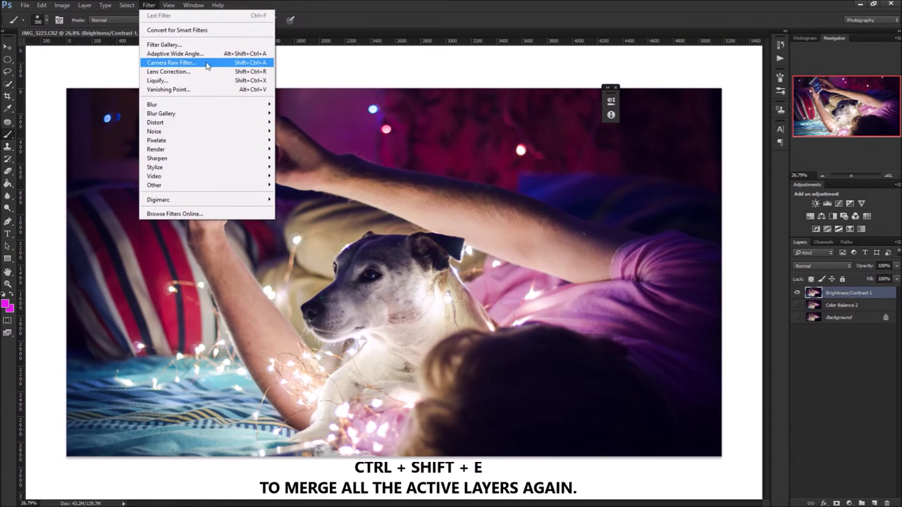
- Apply a Camera Raw Filter with Shadows +40 to the merged layer and hide the panels
{"action": "left_click", "coordinate": [206, 65]}
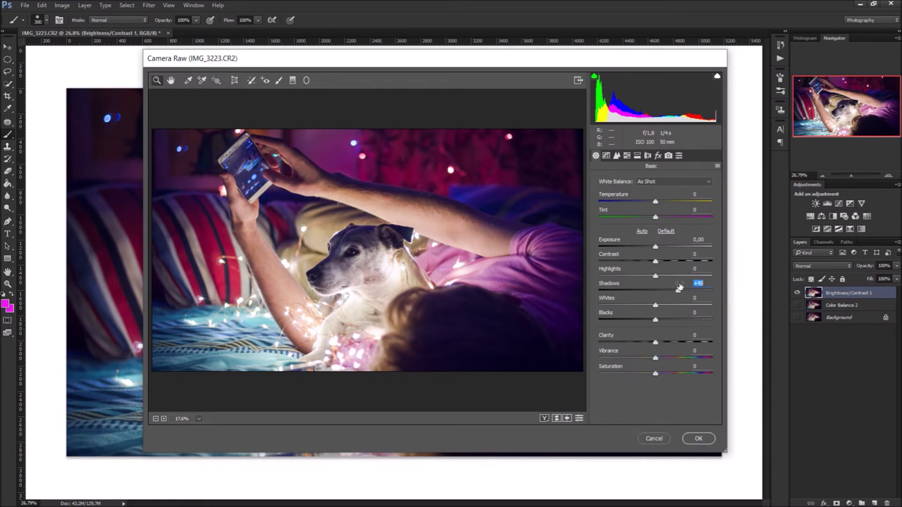
{"action": "left_click", "coordinate": [697, 439]}
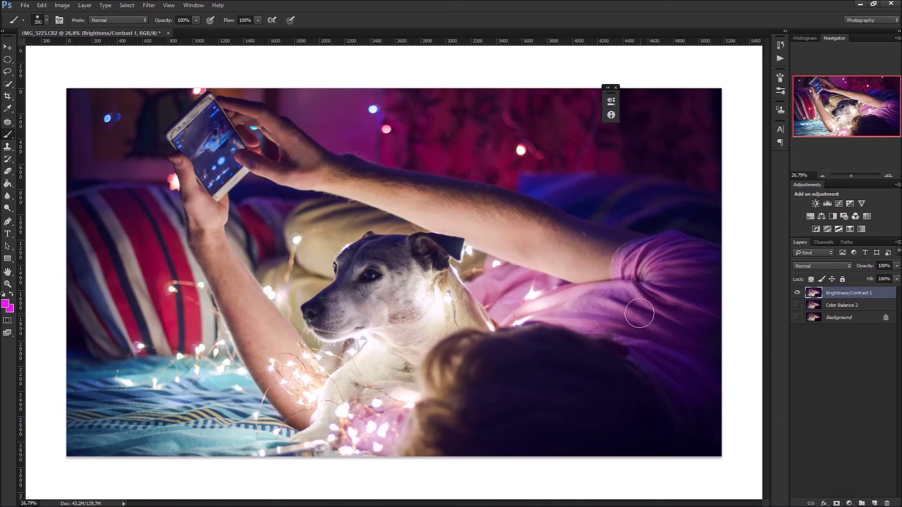
{"action": "key", "text": "Tab"}
- Fit the finished purple-blue photo to the screen with Ctrl+0 for full viewing
{"action": "key", "text": "ctrl+0"}
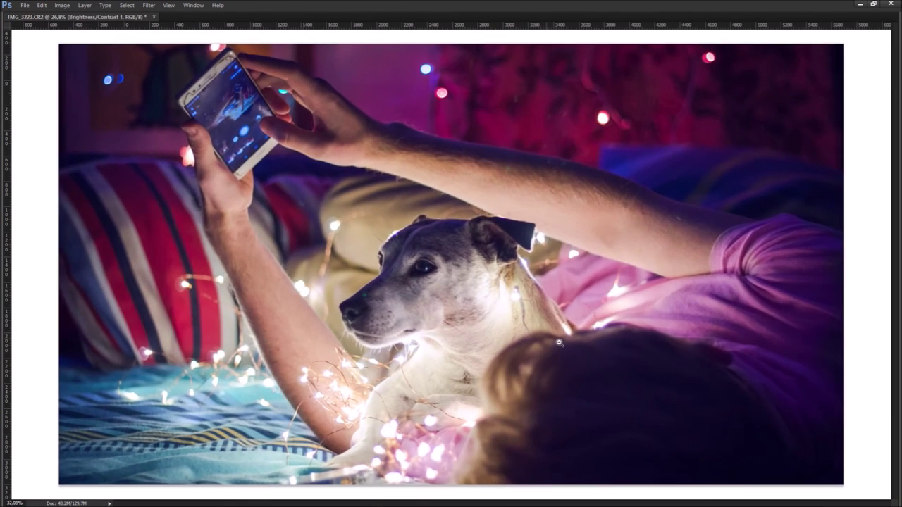